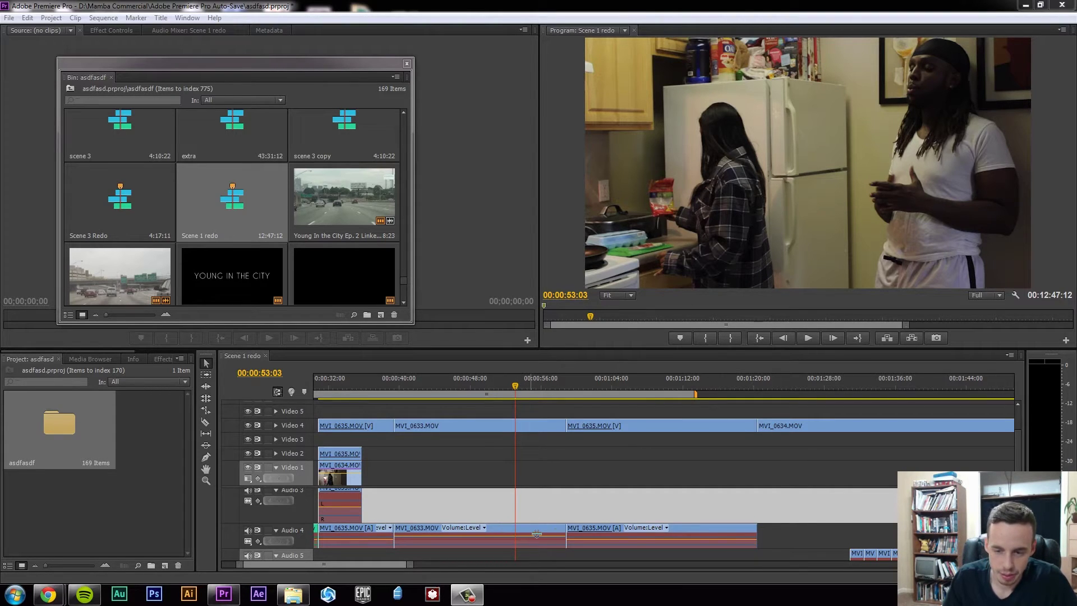
pyautogui.keyDown('alt'); pyautogui.scroll(-2, 549, 517); pyautogui.keyUp('alt')
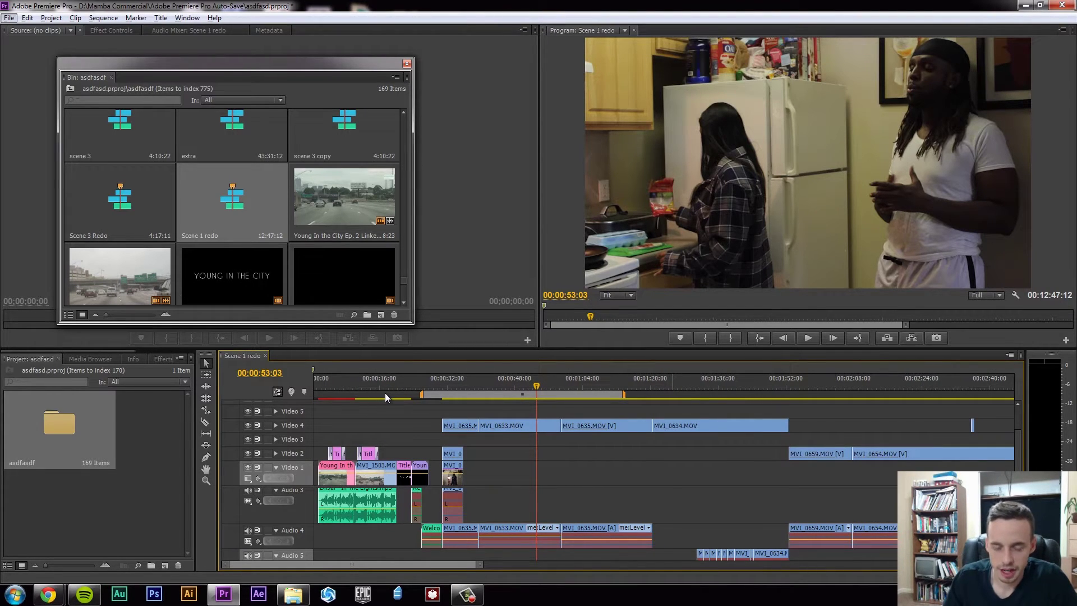
# Scrub to the kitchen shot, zoom out, and marquee-select the red offline audio clips.
pyautogui.moveTo(385, 393); pyautogui.dragTo(388, 393)
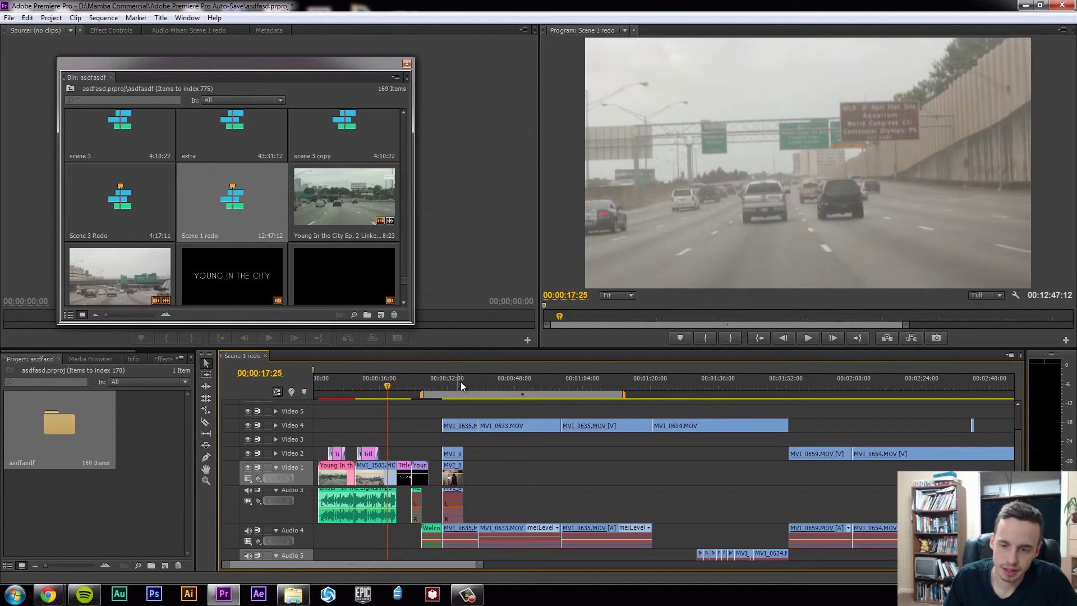
pyautogui.moveTo(463, 381); pyautogui.dragTo(488, 385)
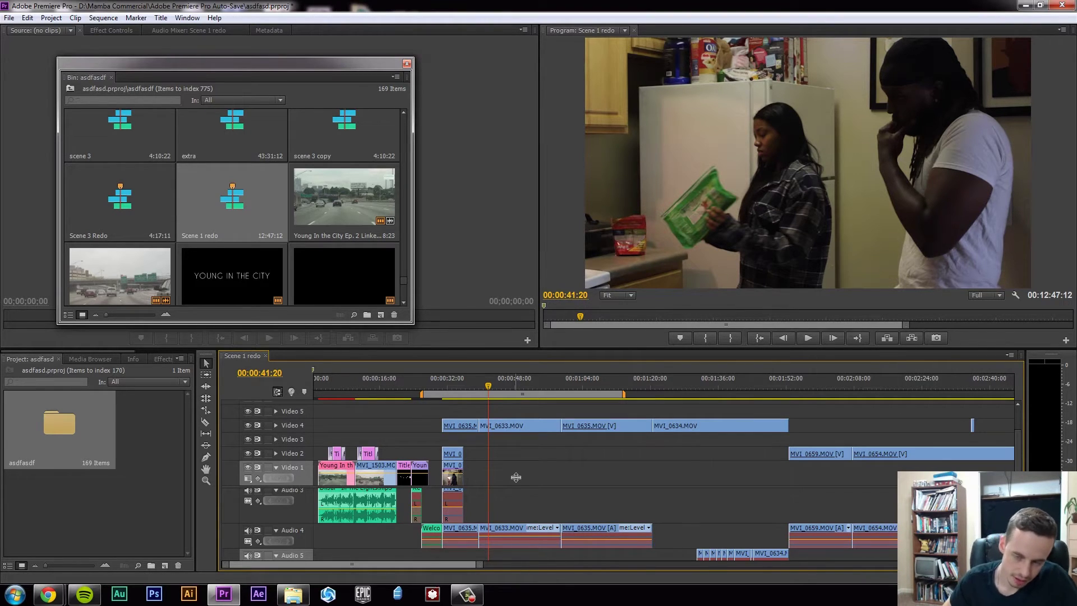
pyautogui.press('-')
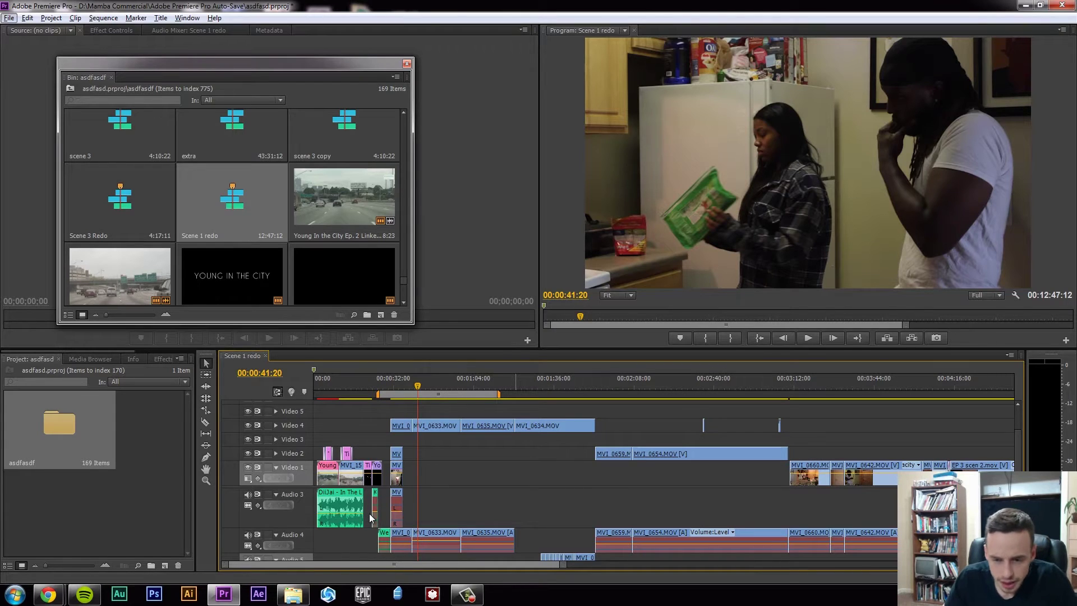
pyautogui.scroll(-1, 940, 465)
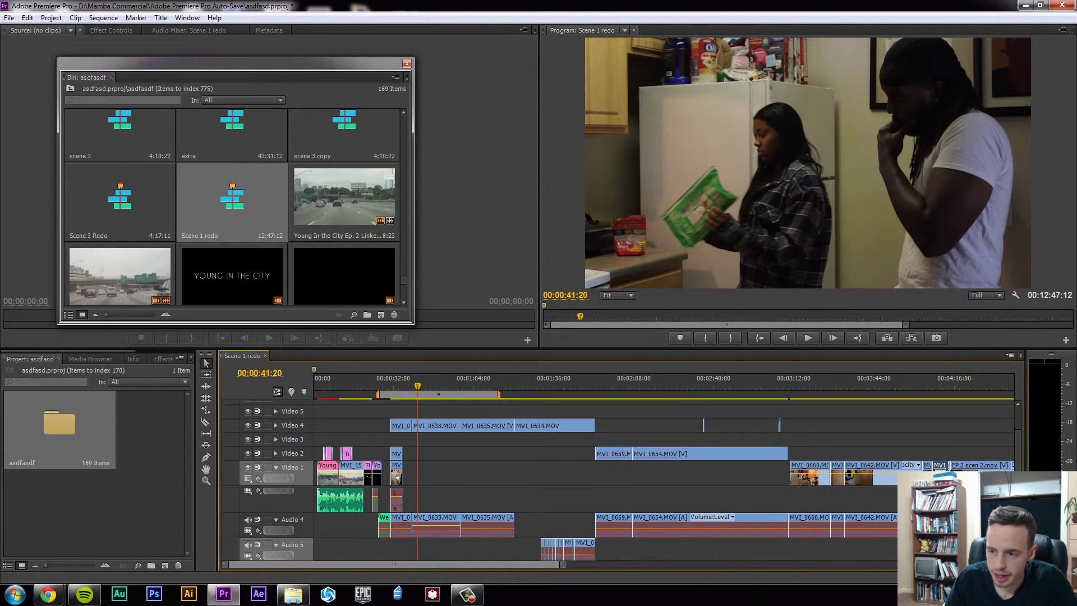
pyautogui.moveTo(940, 465); pyautogui.dragTo(608, 516)
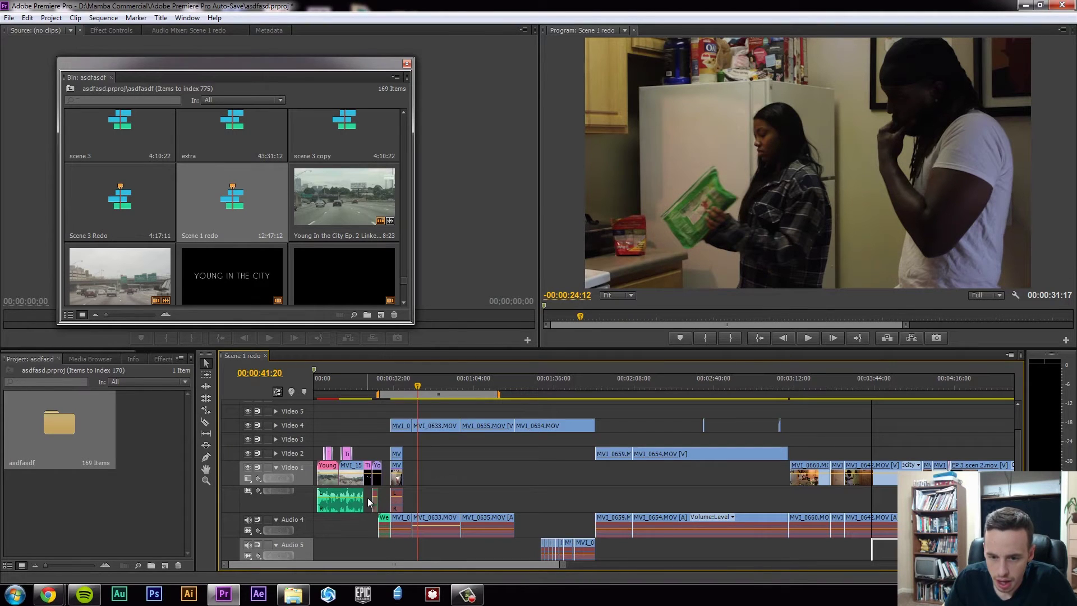
pyautogui.moveTo(368, 497)
pyautogui.mouseDown()
pyautogui.moveTo(748, 561)
pyautogui.moveTo(854, 560)
pyautogui.mouseUp()
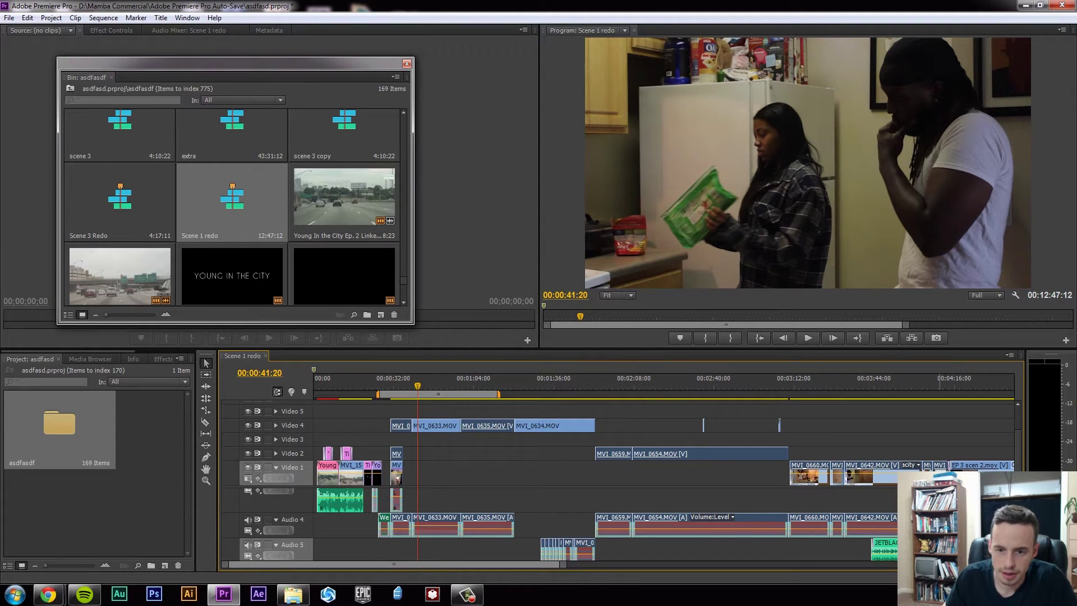
pyautogui.scroll(1, 373, 503)
pyautogui.scroll(1, 373, 503)
pyautogui.scroll(1, 373, 503)
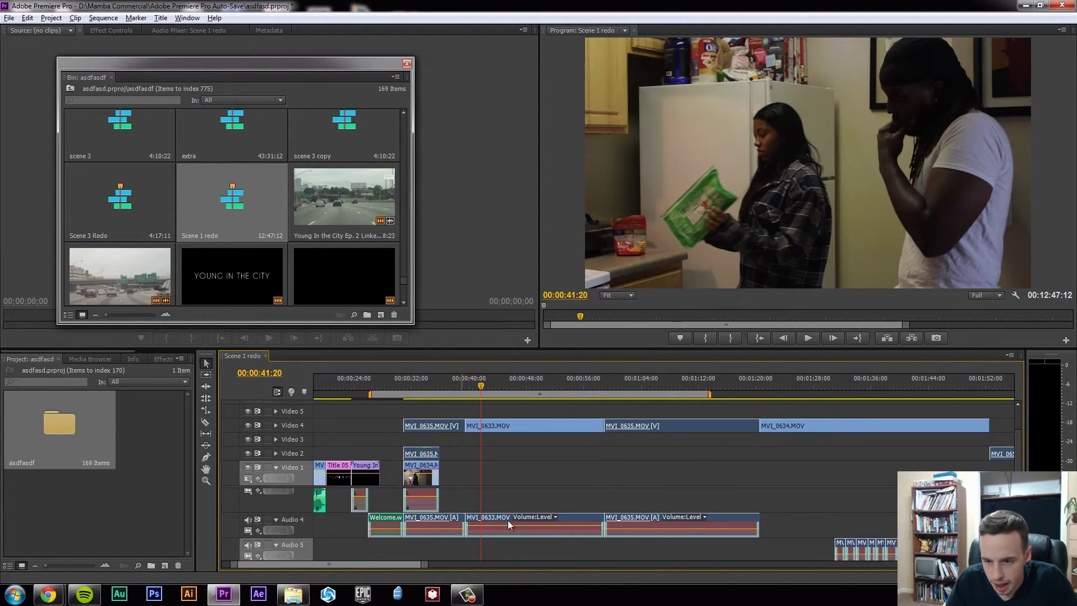
pyautogui.scroll(1, 507, 520)
pyautogui.scroll(-1, 496, 520)
pyautogui.scroll(-1, 498, 526)
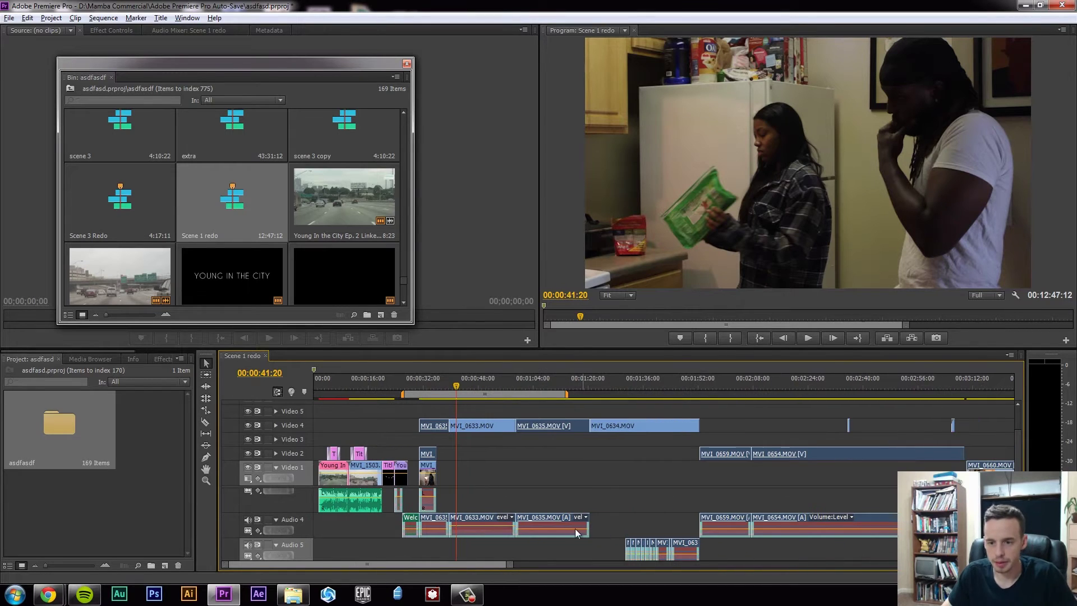
# Open Audio Channels for the selected clips and map the first track's channels to Left and Right.
pyautogui.rightClick(499, 526)
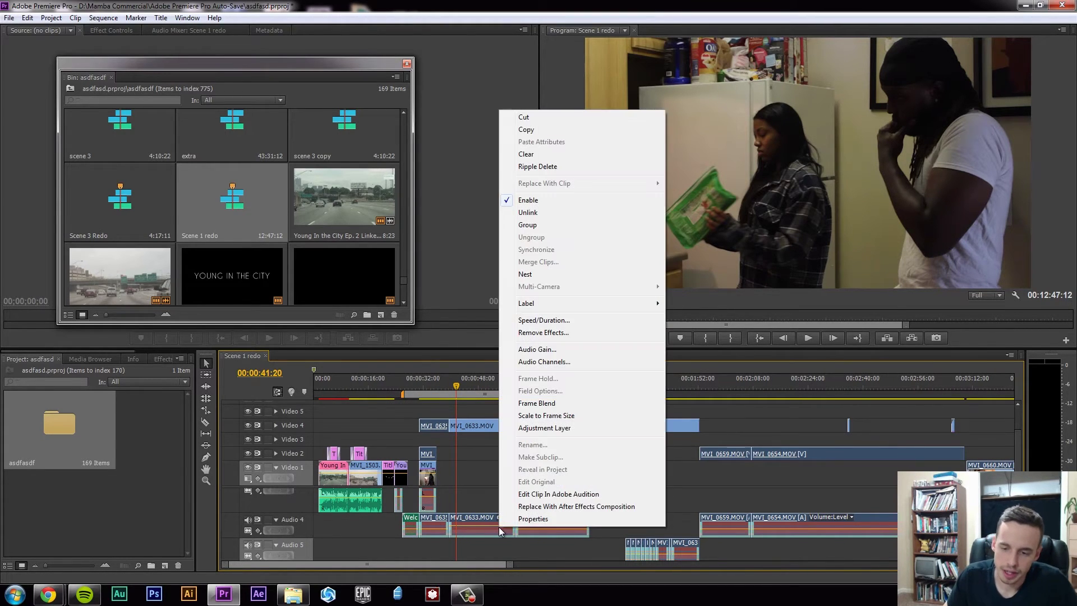
pyautogui.click(594, 363)
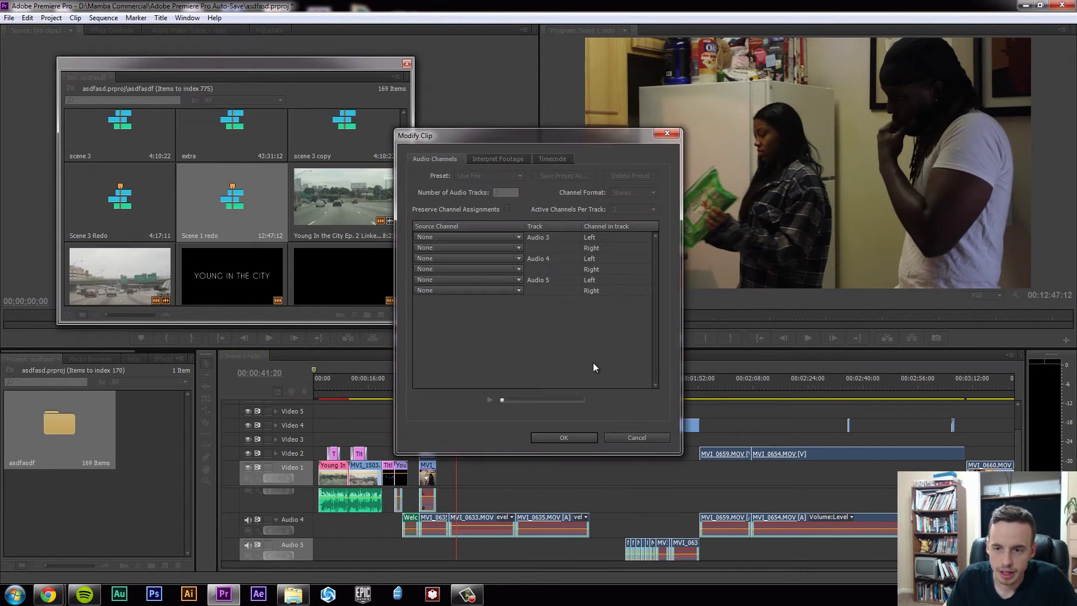
pyautogui.click(524, 346)
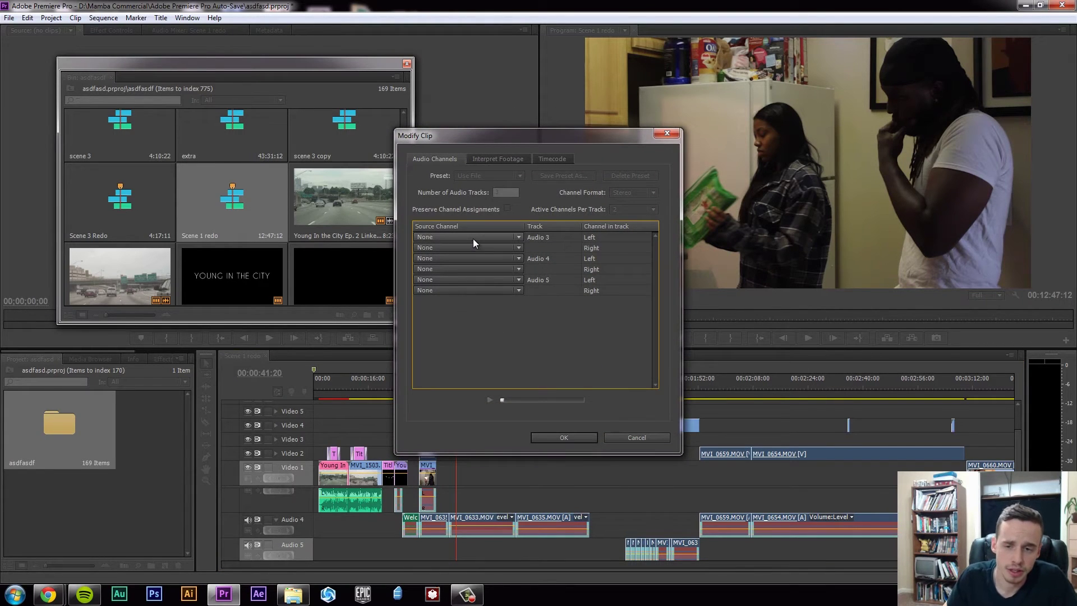
pyautogui.click(439, 235)
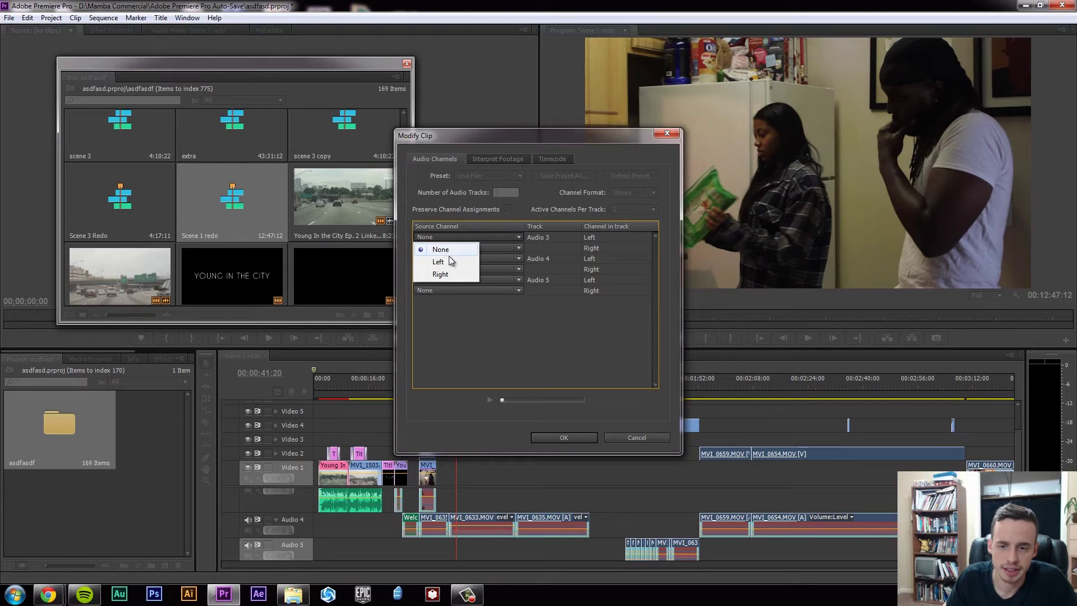
pyautogui.click(478, 235)
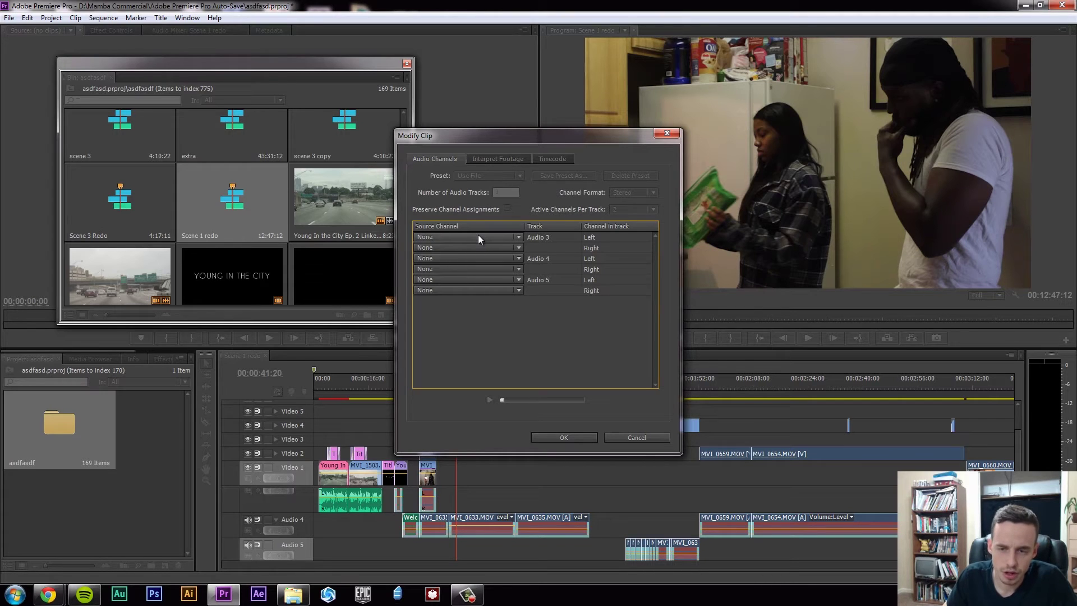
pyautogui.click(472, 238)
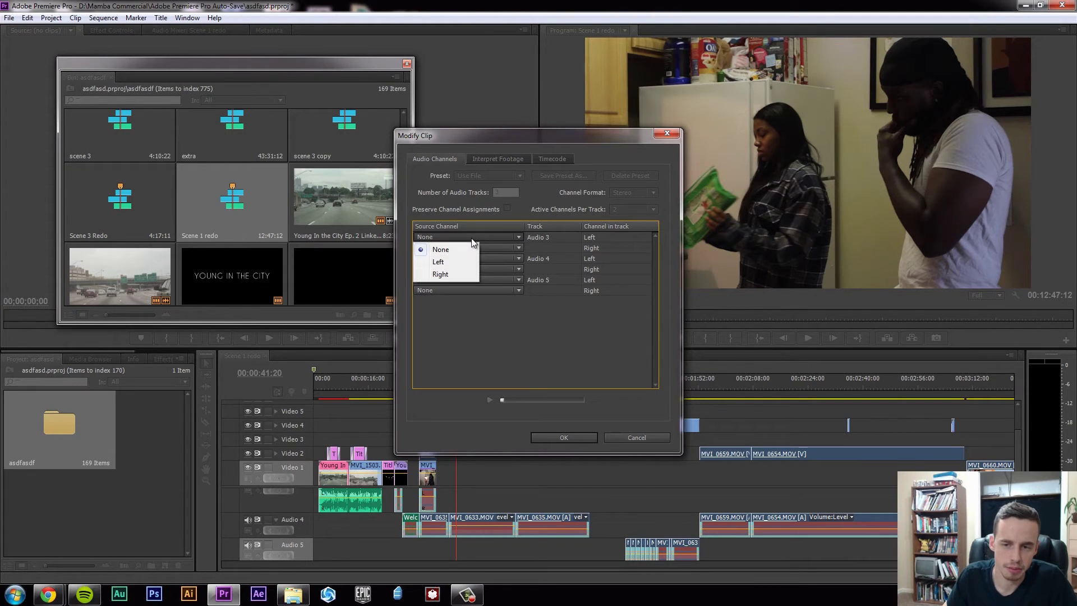
pyautogui.click(453, 262)
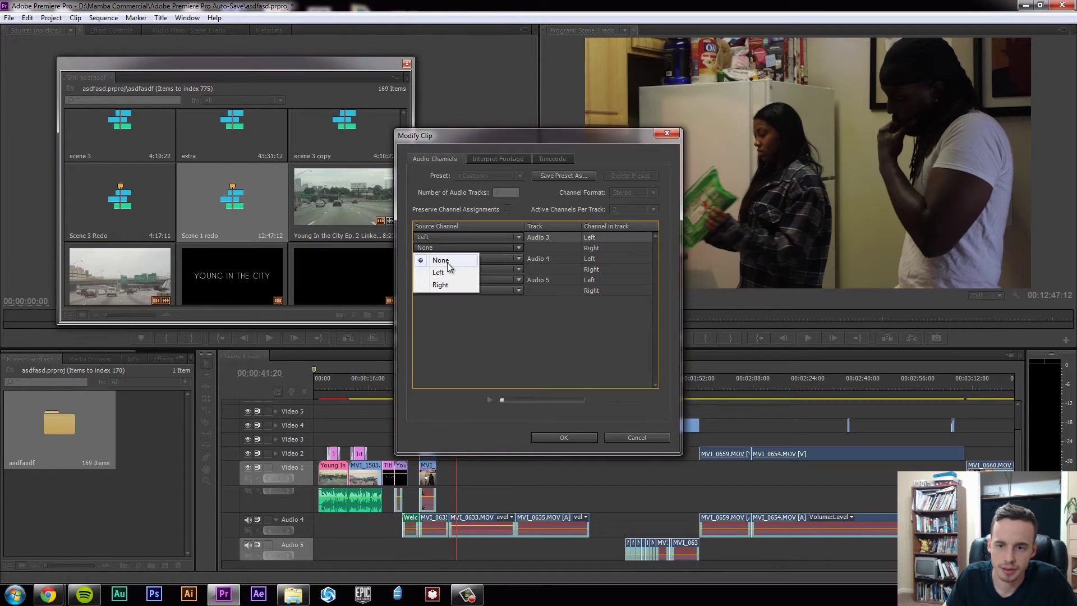
pyautogui.click(440, 286)
# Map the remaining two tracks' channels to Left/Right pairs and apply the mapping.
pyautogui.click(445, 260)
pyautogui.click(445, 281)
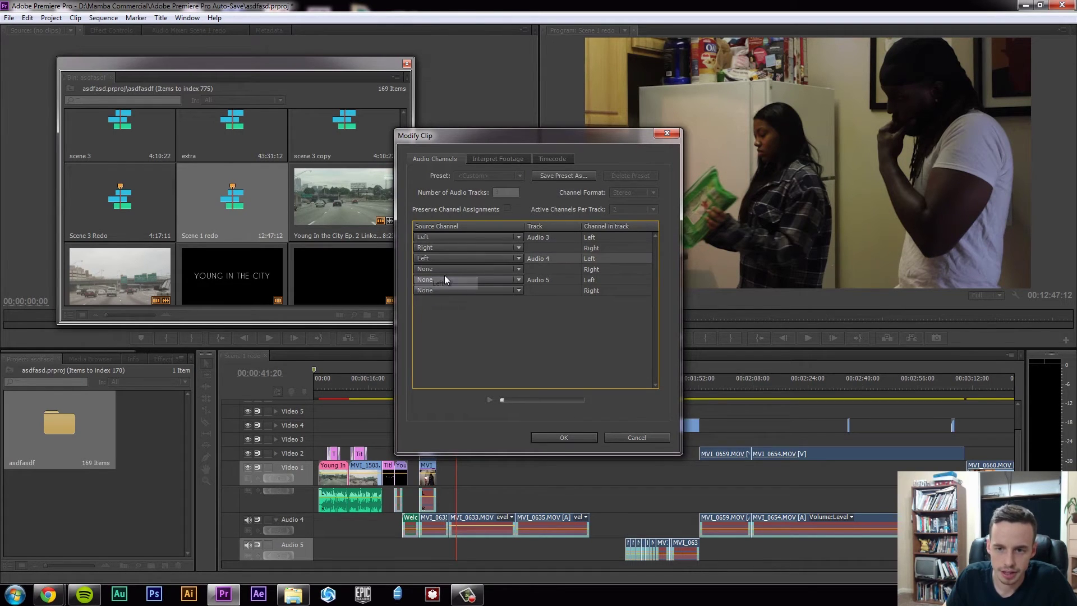
pyautogui.click(443, 270)
pyautogui.click(441, 304)
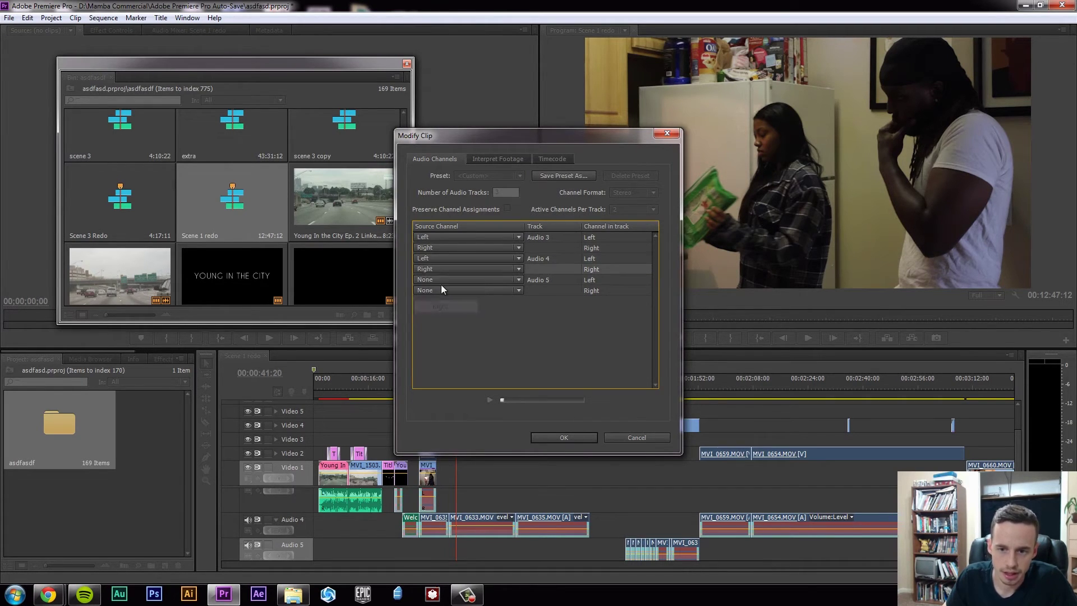
pyautogui.click(439, 280)
pyautogui.click(441, 301)
pyautogui.click(438, 291)
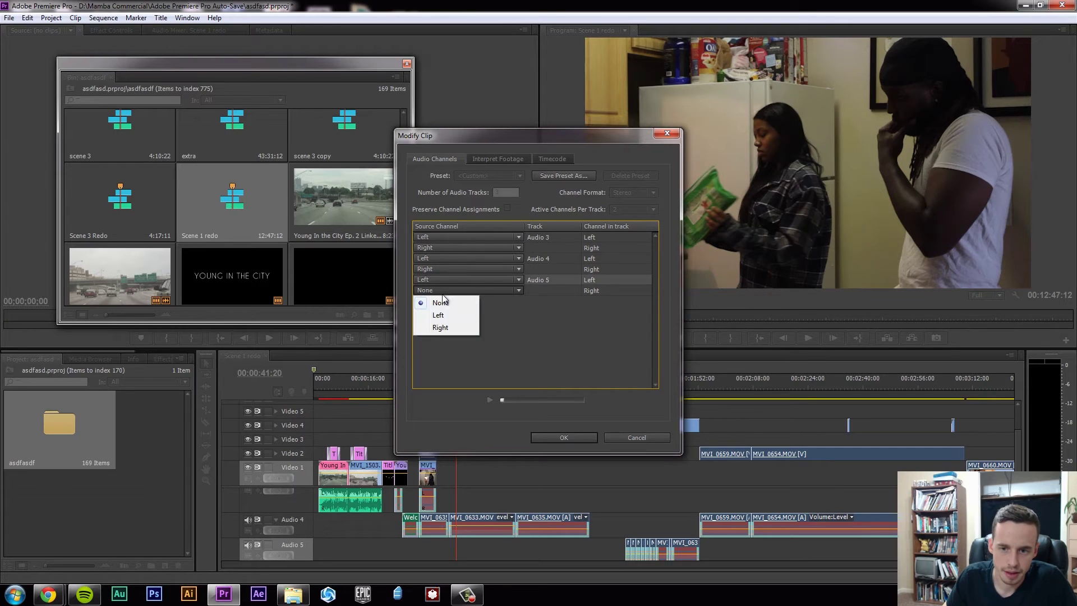
pyautogui.click(439, 329)
pyautogui.click(559, 439)
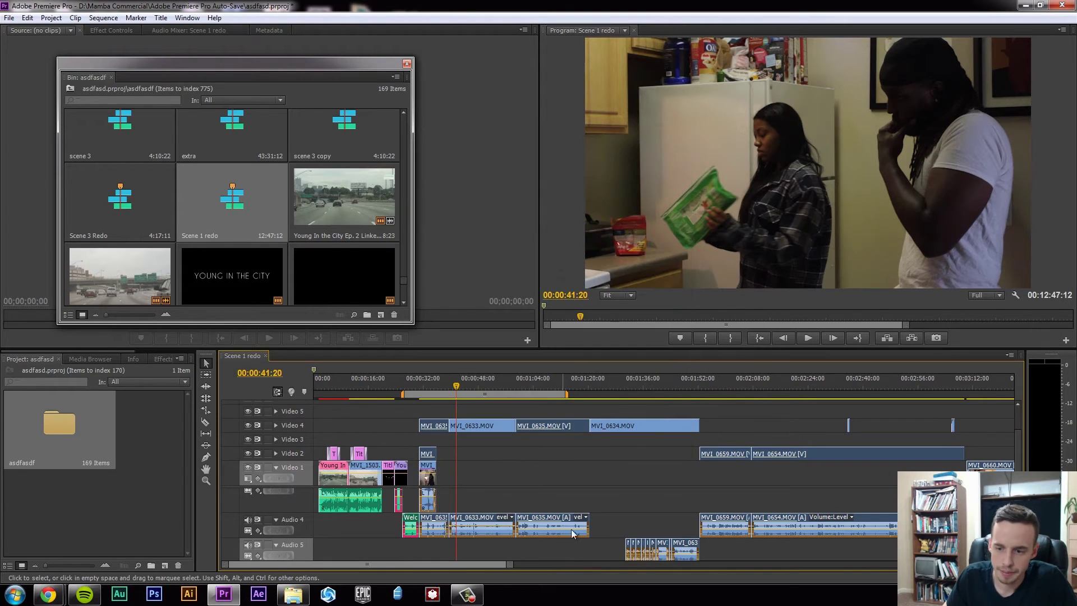
pyautogui.scroll(-2, 572, 501)
pyautogui.scroll(-2, 435, 417)
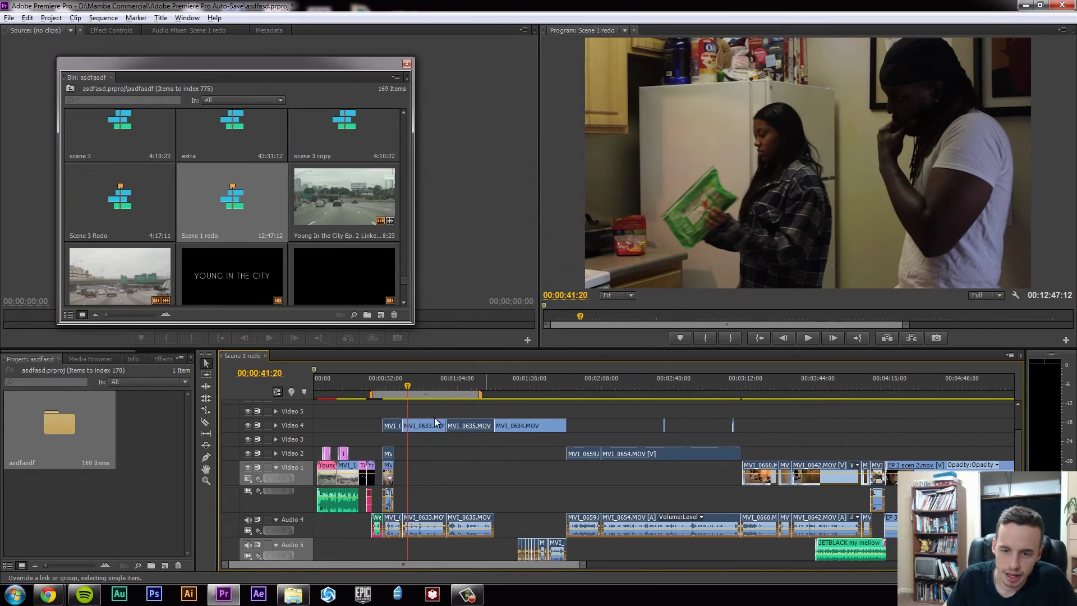
# Play from 00:00:35:04 to check the restored audio, then shrink the project bin slightly.
pyautogui.click(392, 391)
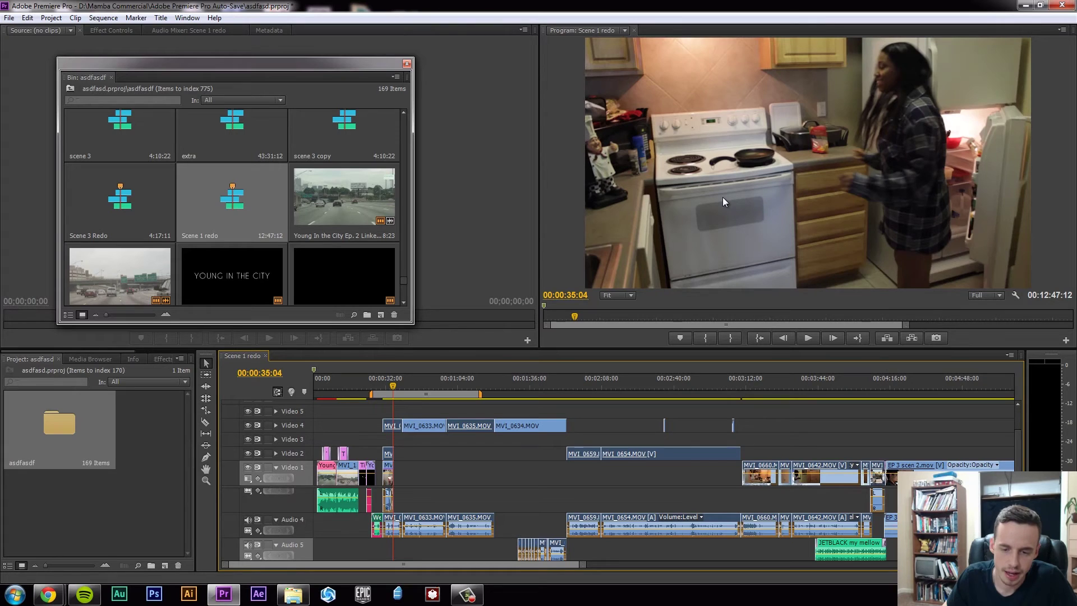
pyautogui.press('space')
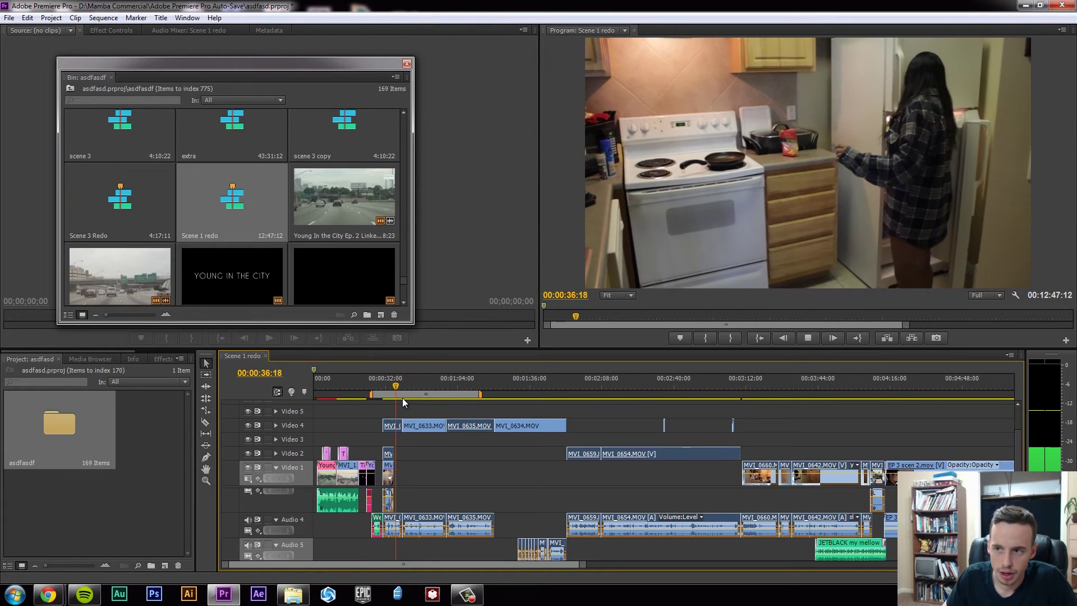
pyautogui.press('space')
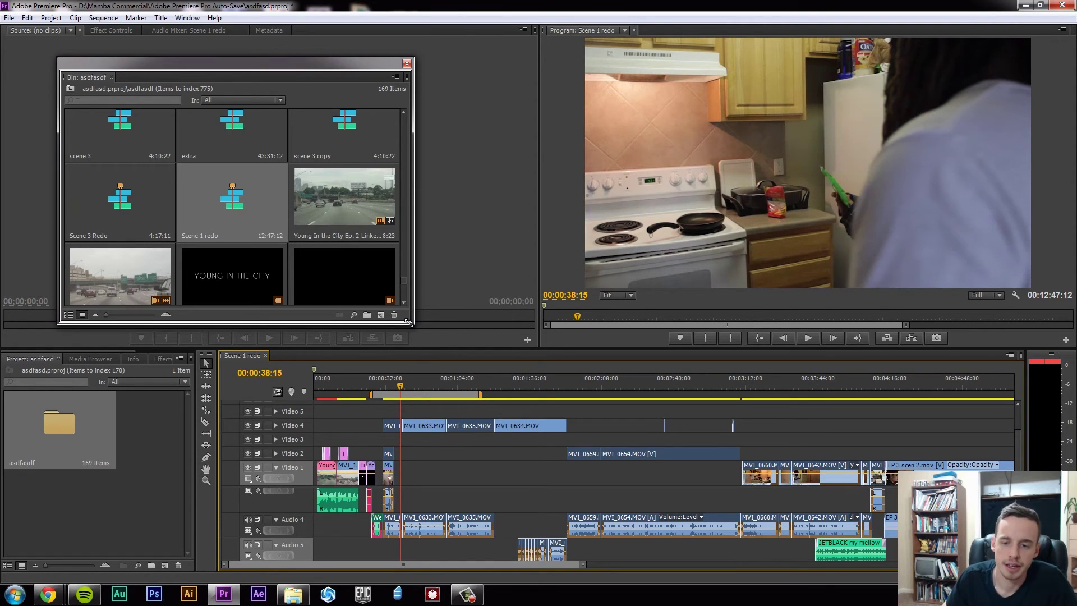
pyautogui.moveTo(412, 320); pyautogui.dragTo(397, 318)
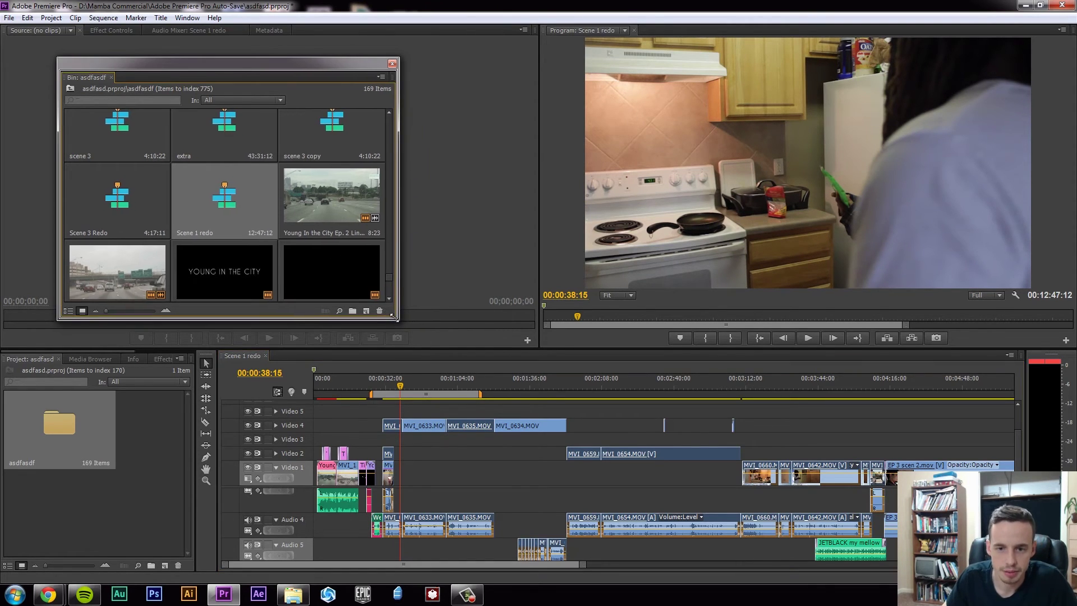